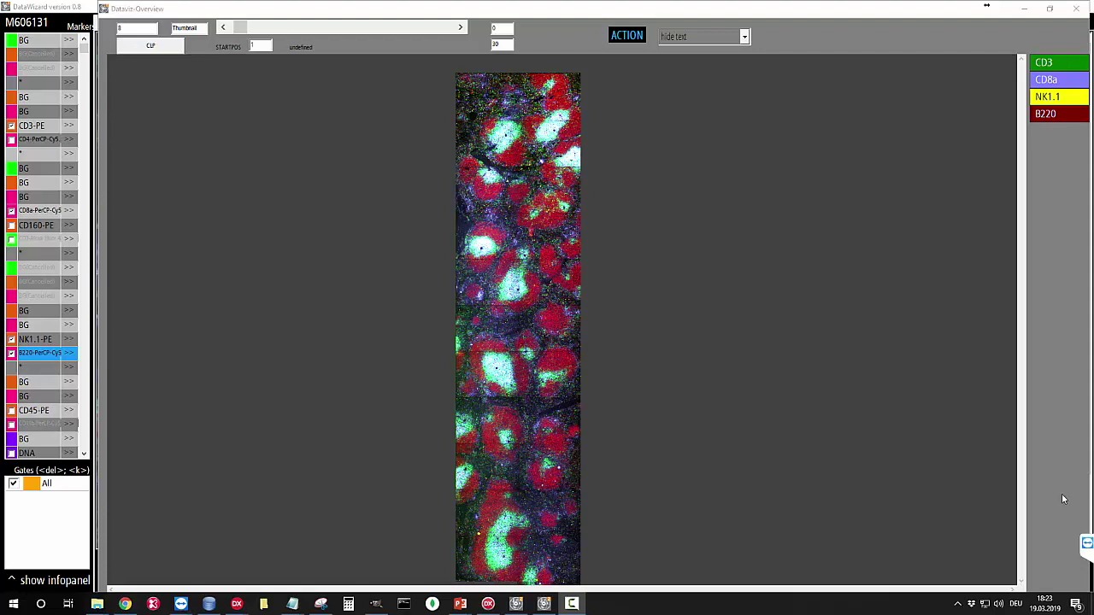
Switch the spleen overview from Thumbnail to Intermediate image size.
{"action": "left_click", "coordinate": [573, 345]}
Zoom the spleen scan to Original resolution to reveal individual stained cells, then move to another tile.
{"action": "scroll", "coordinate": [573, 344], "scroll_direction": "down", "scroll_amount": 5}
{"action": "scroll", "coordinate": [520, 280], "scroll_direction": "up", "scroll_amount": 2}
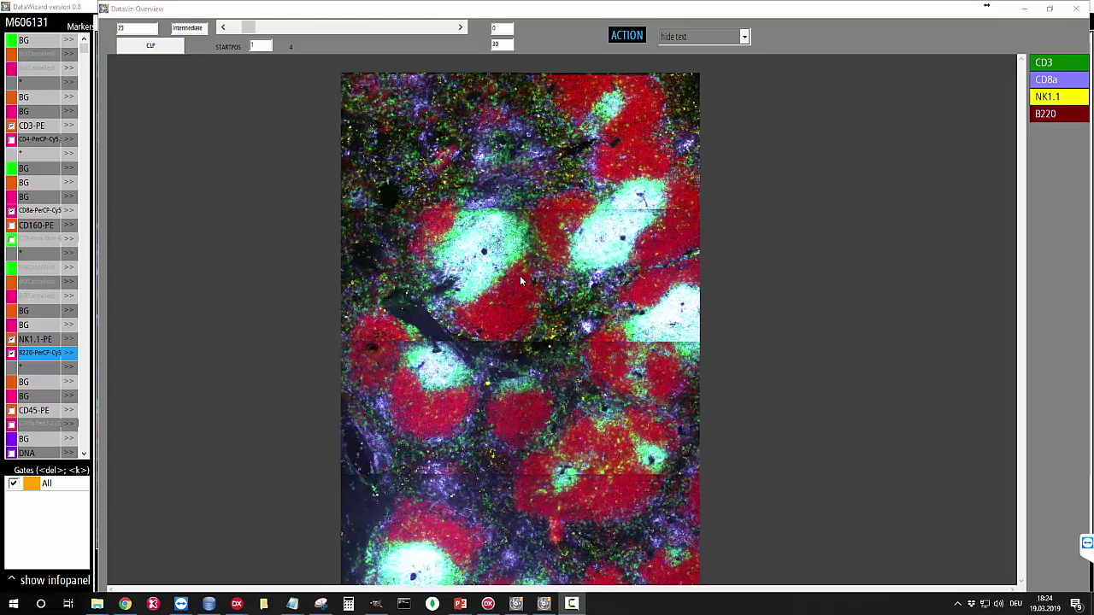
{"action": "scroll", "coordinate": [519, 279], "scroll_direction": "up", "scroll_amount": 3}
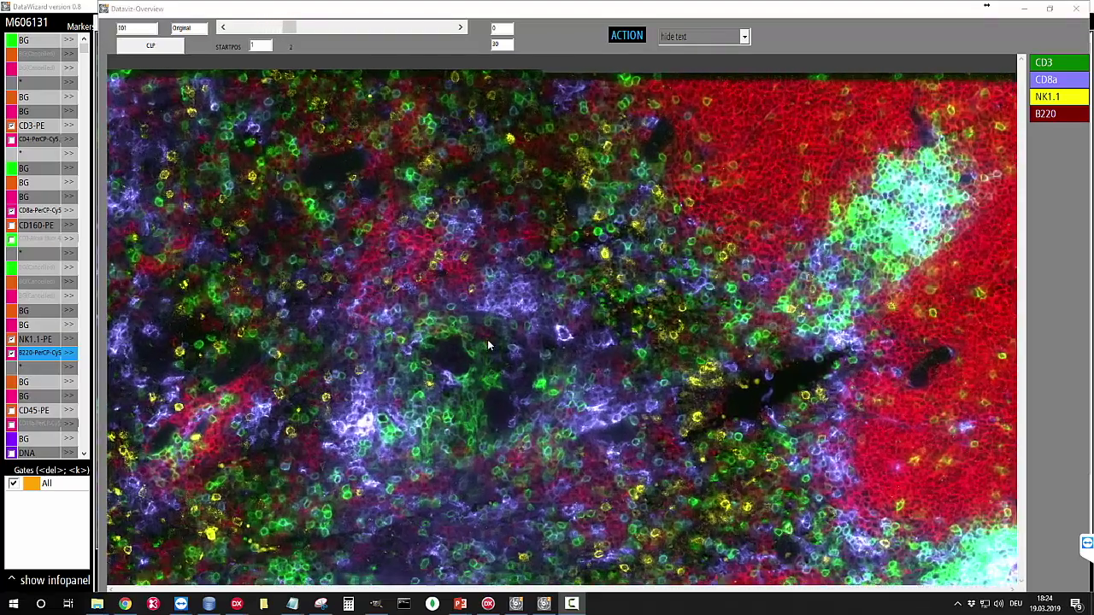
{"action": "scroll", "coordinate": [487, 346], "scroll_direction": "up", "scroll_amount": 4}
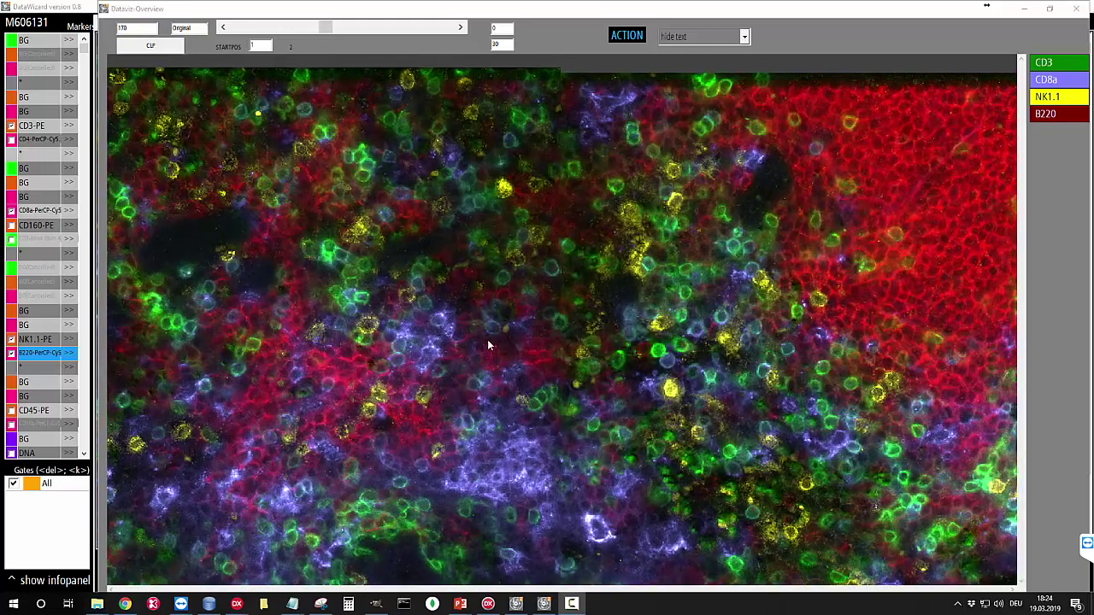
{"action": "scroll", "coordinate": [489, 345], "scroll_direction": "up", "scroll_amount": 1}
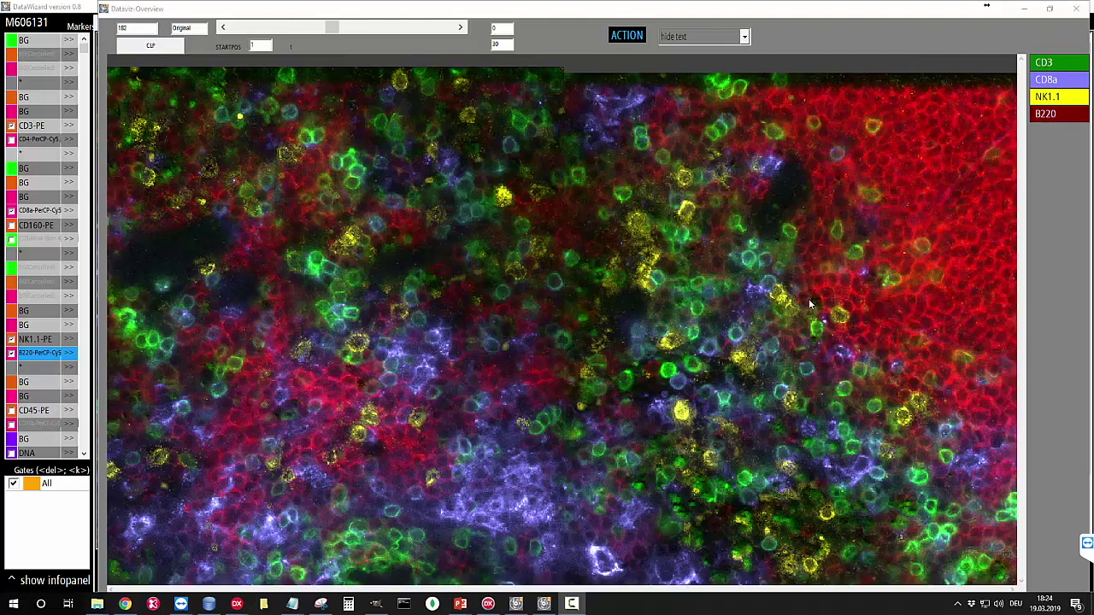
{"action": "key", "text": "Up"}
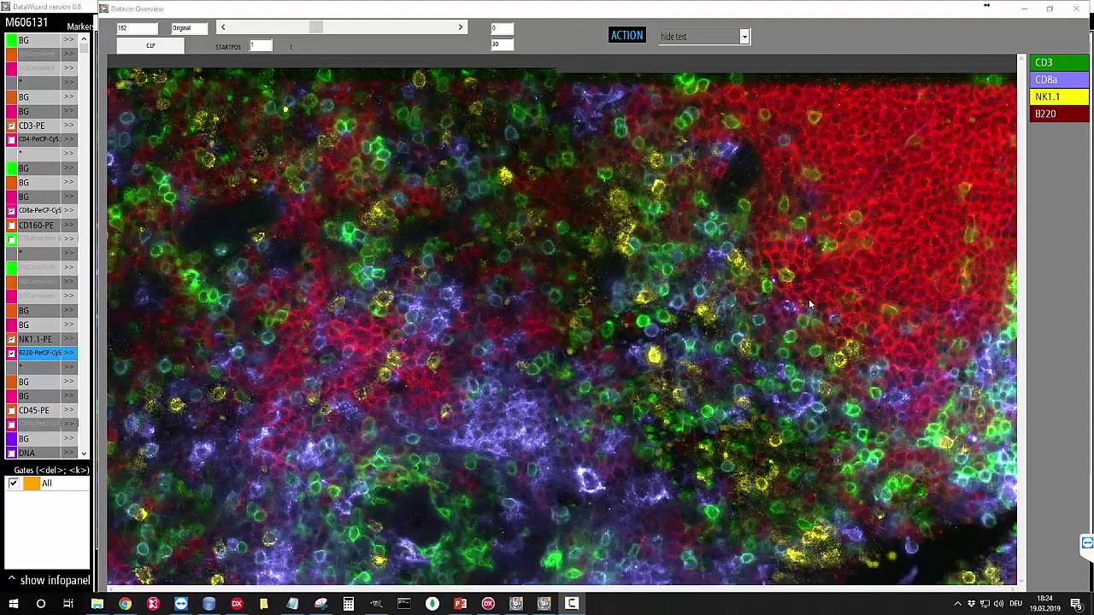
Step through the scan tiles to the region beside the B220-rich follicle.
{"action": "key", "text": "Up"}
{"action": "key", "text": "Up"}
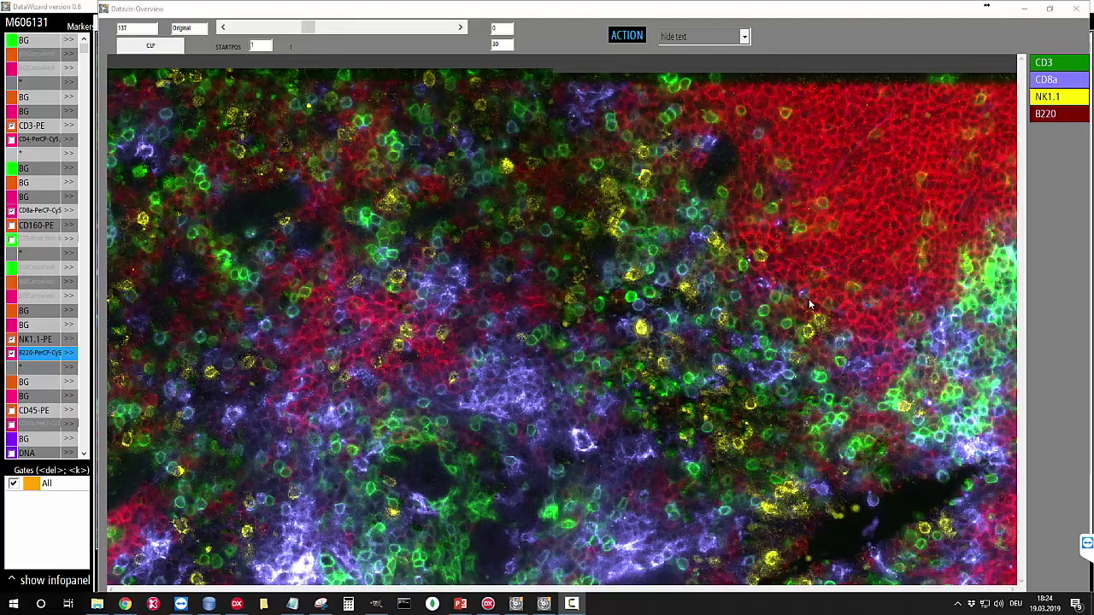
{"action": "key", "text": "Up"}
{"action": "key", "text": "Up"}
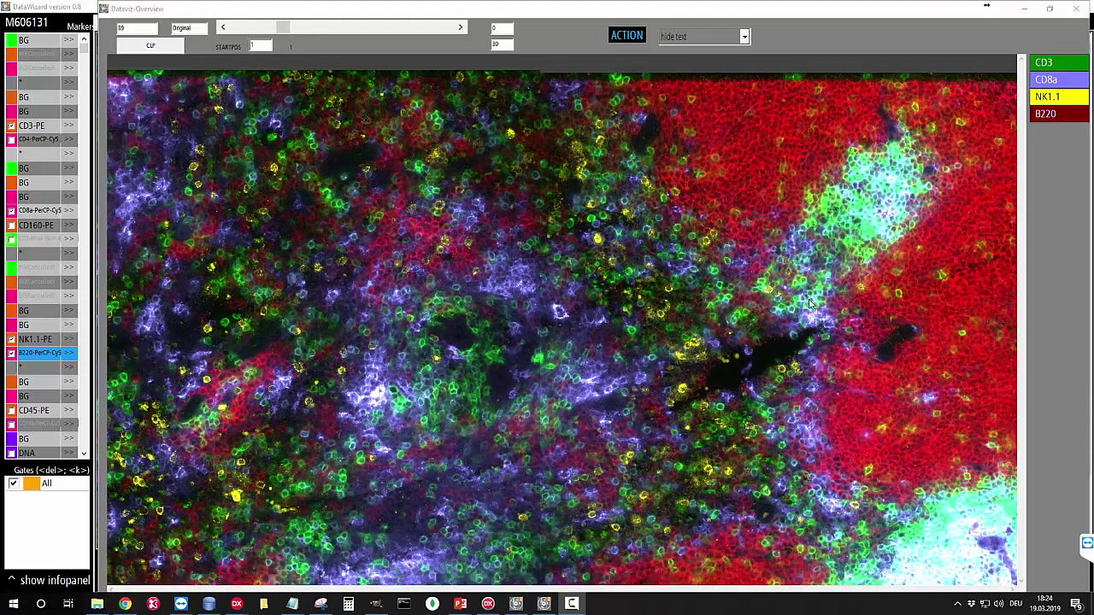
{"action": "key", "text": "Up"}
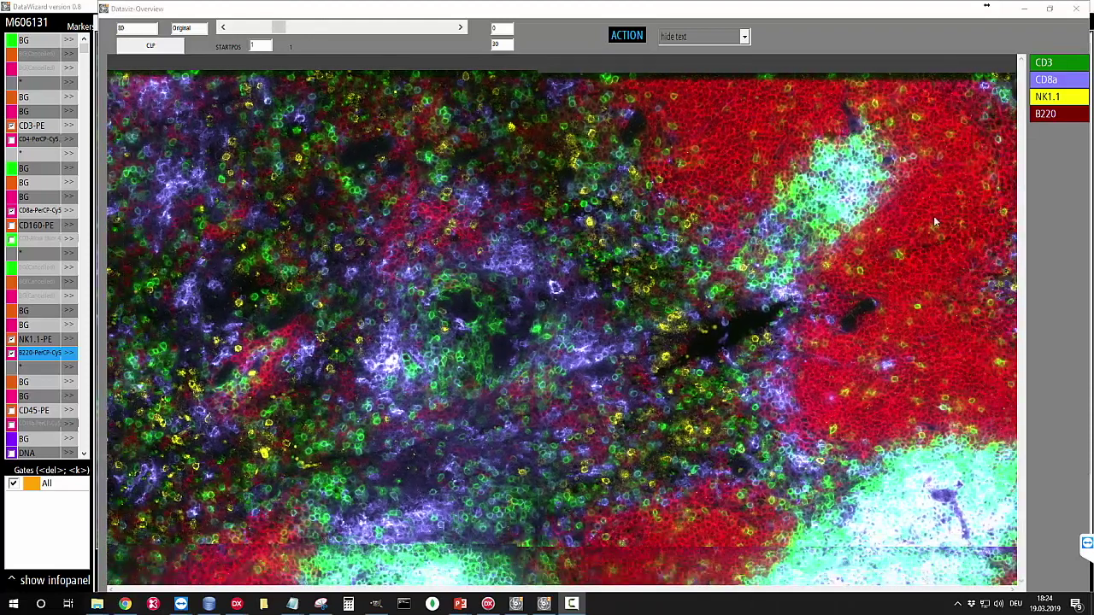
{"action": "key", "text": "Up"}
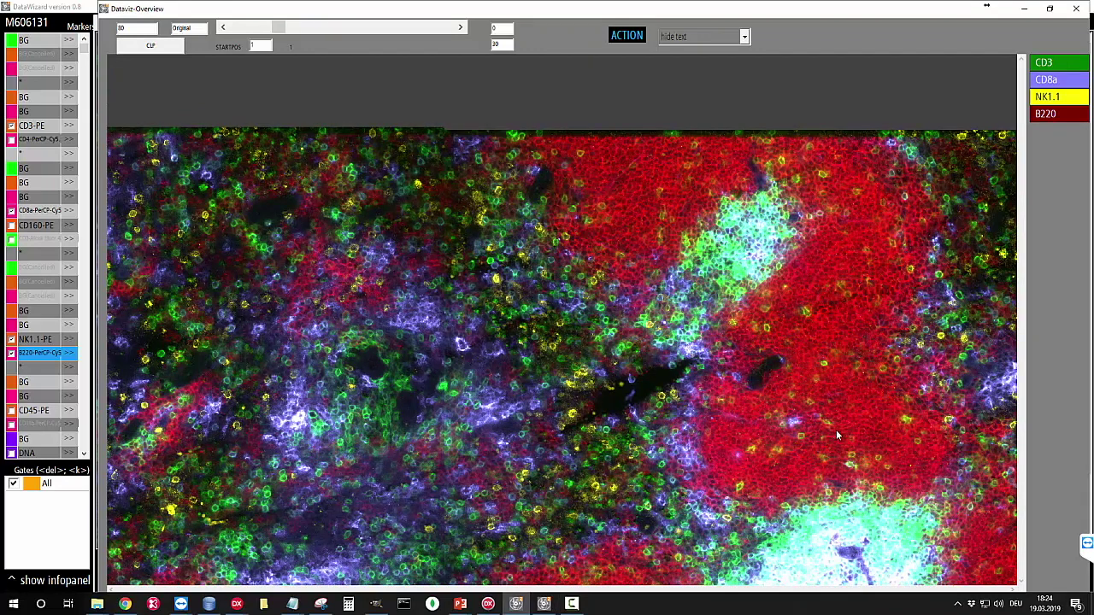
Pan and zoom into that spleen region, then close the overview window.
{"action": "left_click_drag", "start_coordinate": [849, 392], "coordinate": [778, 321]}
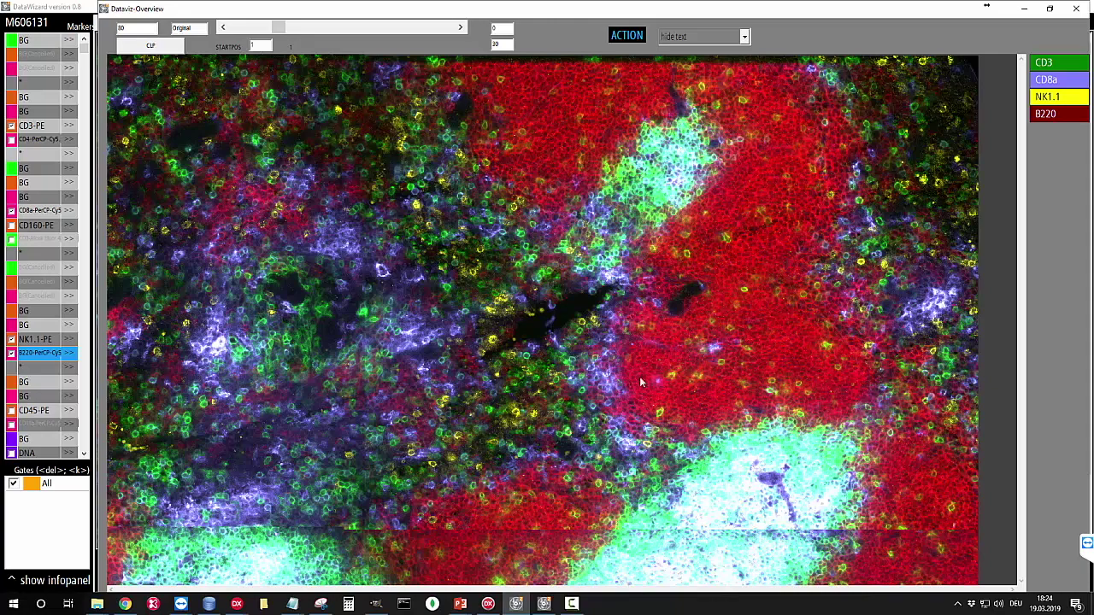
{"action": "left_click_drag", "start_coordinate": [624, 449], "coordinate": [778, 441]}
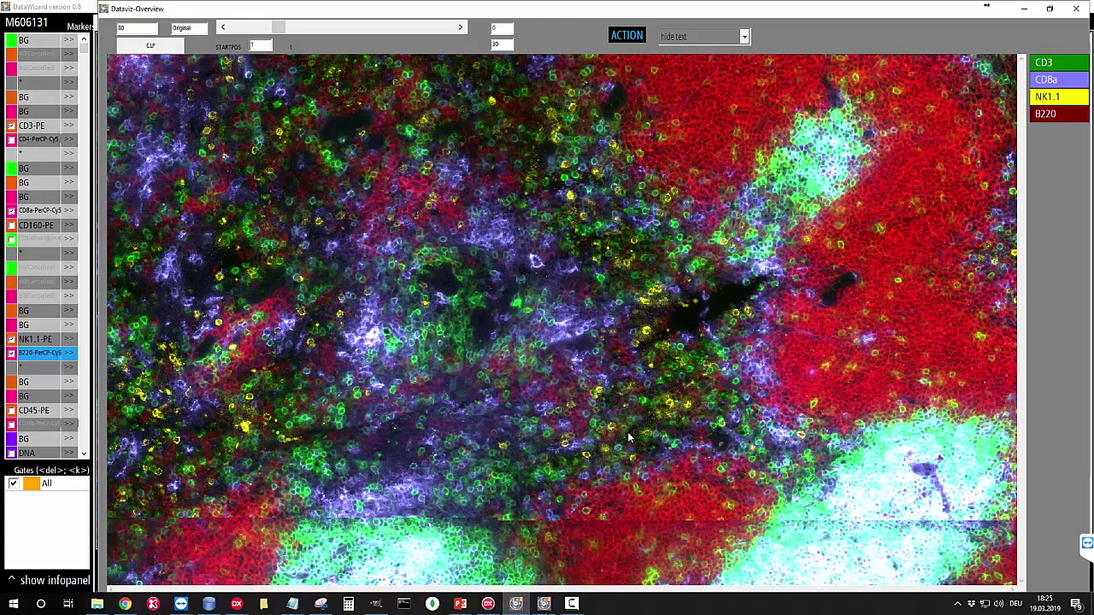
{"action": "scroll", "coordinate": [620, 431], "scroll_direction": "up", "scroll_amount": 5}
{"action": "scroll", "coordinate": [620, 429], "scroll_direction": "up", "scroll_amount": 1}
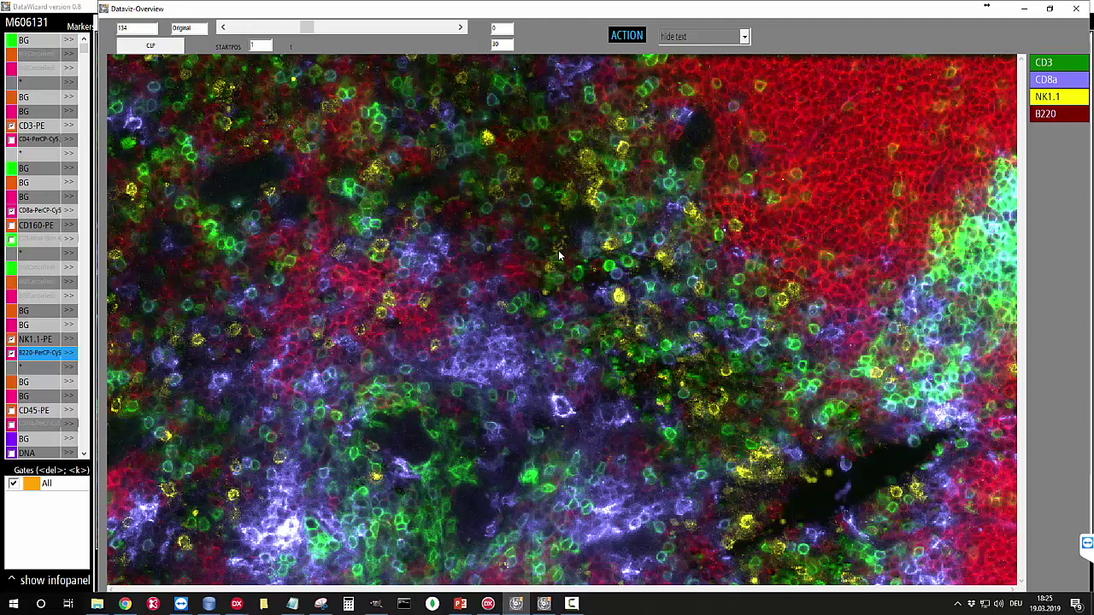
{"action": "scroll", "coordinate": [557, 312], "scroll_direction": "up", "scroll_amount": 3}
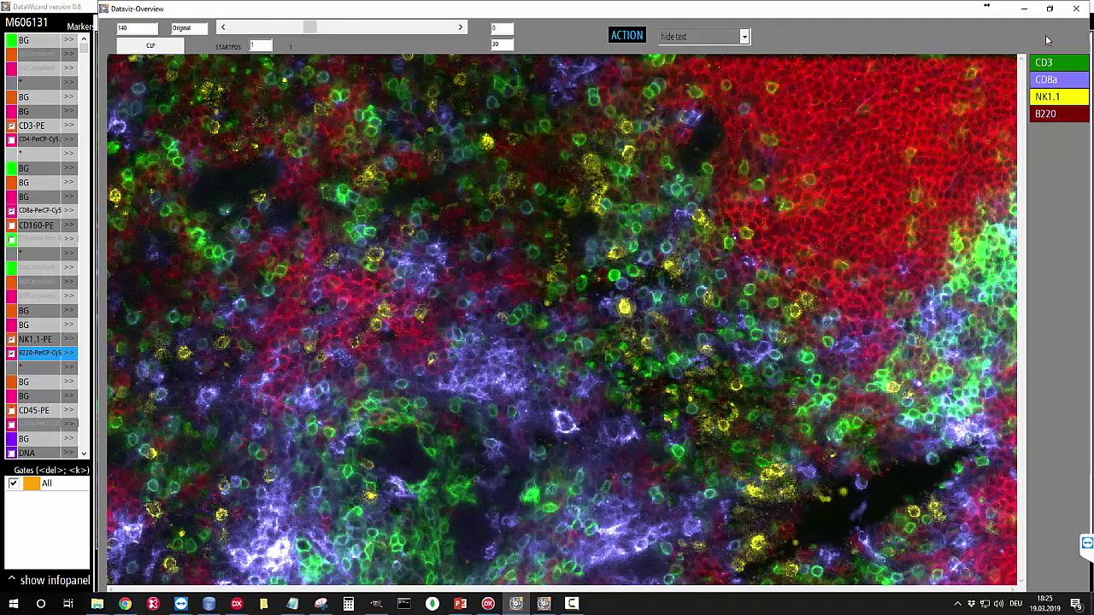
{"action": "left_click", "coordinate": [1077, 10]}
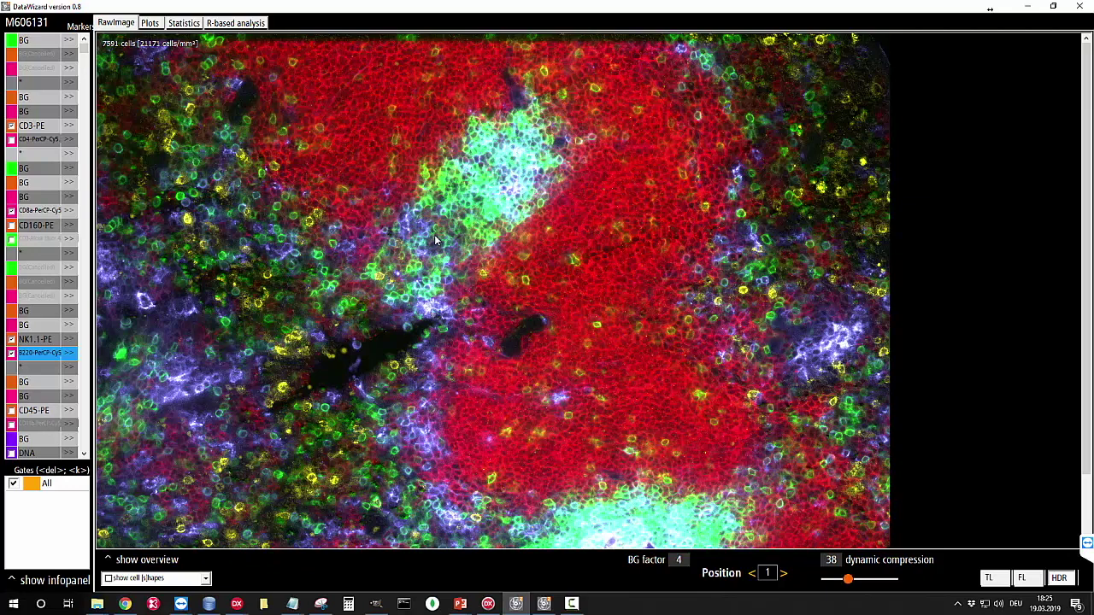
Draw the segmented cell outlines over the raw image and inspect individual cells before opening the 2D plot view.
{"action": "key", "text": "s"}
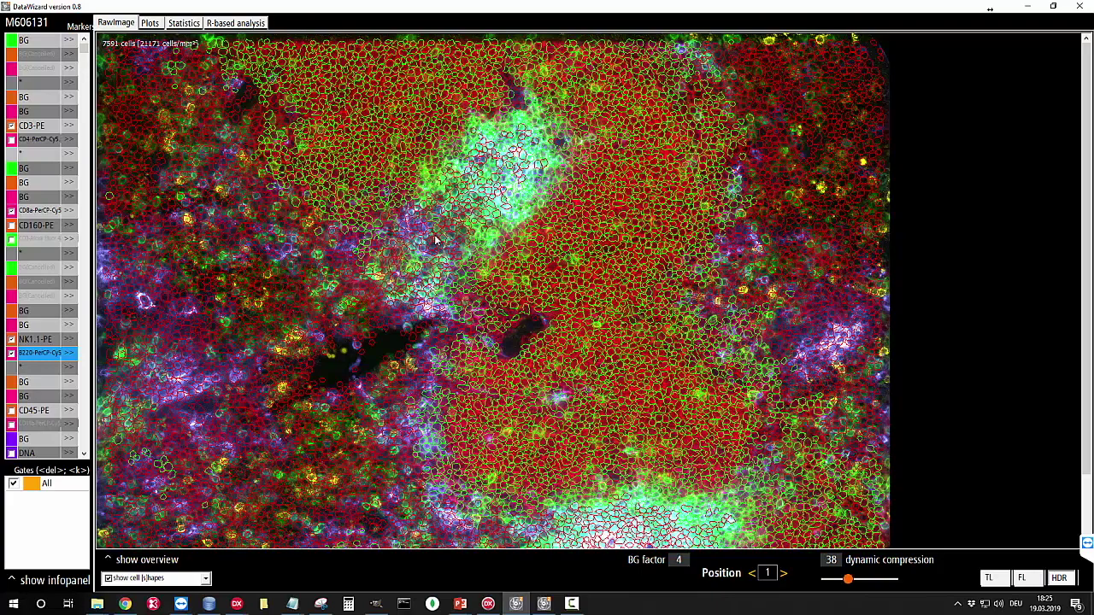
{"action": "mouse_move", "coordinate": [350, 192]}
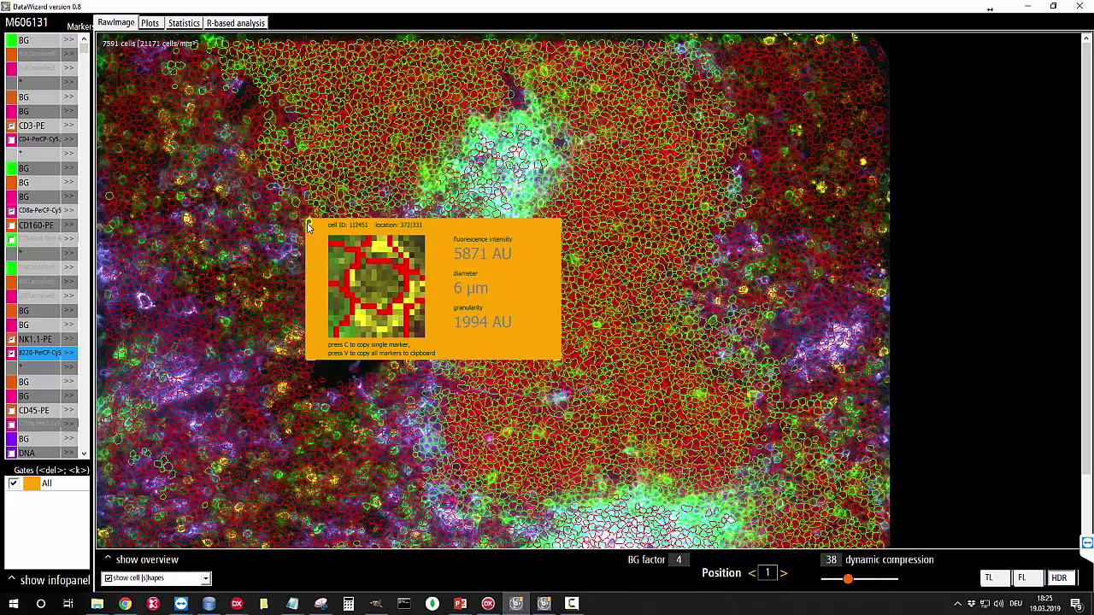
{"action": "mouse_move", "coordinate": [310, 207]}
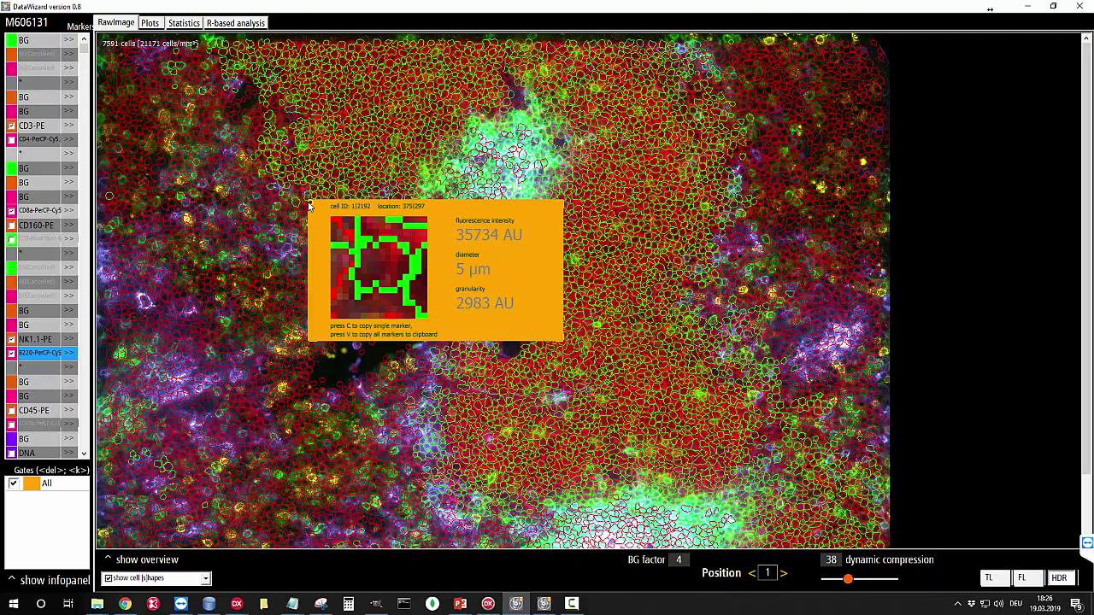
{"action": "left_click", "coordinate": [153, 26]}
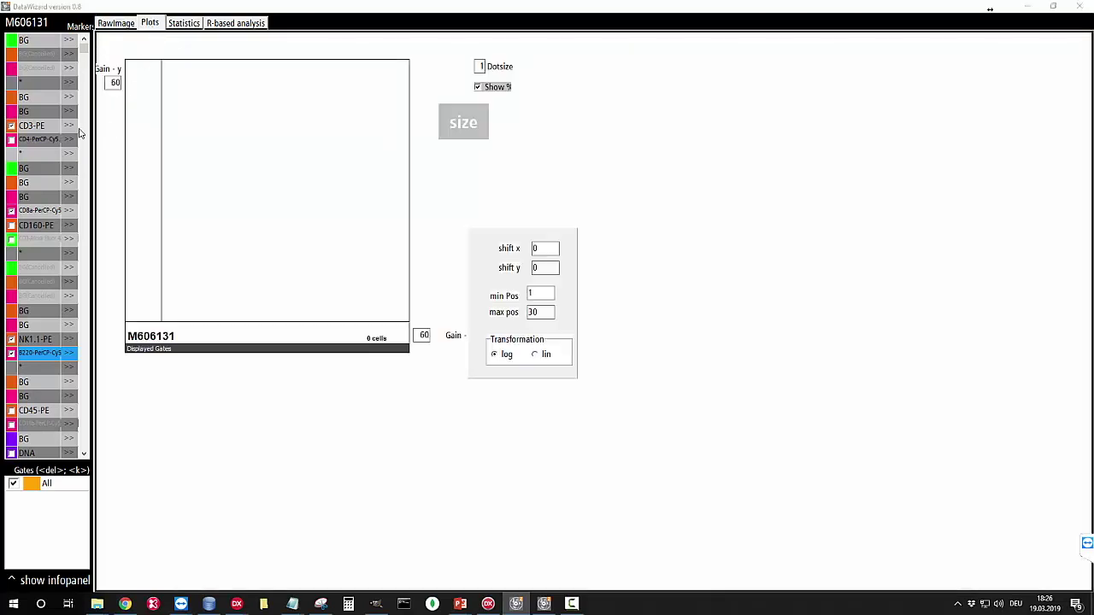
Plot CD3-PE on the y-axis against CD8a-PerCP-Cy5.5 on the x-axis.
{"action": "left_click", "coordinate": [34, 128]}
{"action": "left_click_drag", "start_coordinate": [34, 128], "coordinate": [141, 142]}
{"action": "left_click_drag", "start_coordinate": [44, 212], "coordinate": [269, 342]}
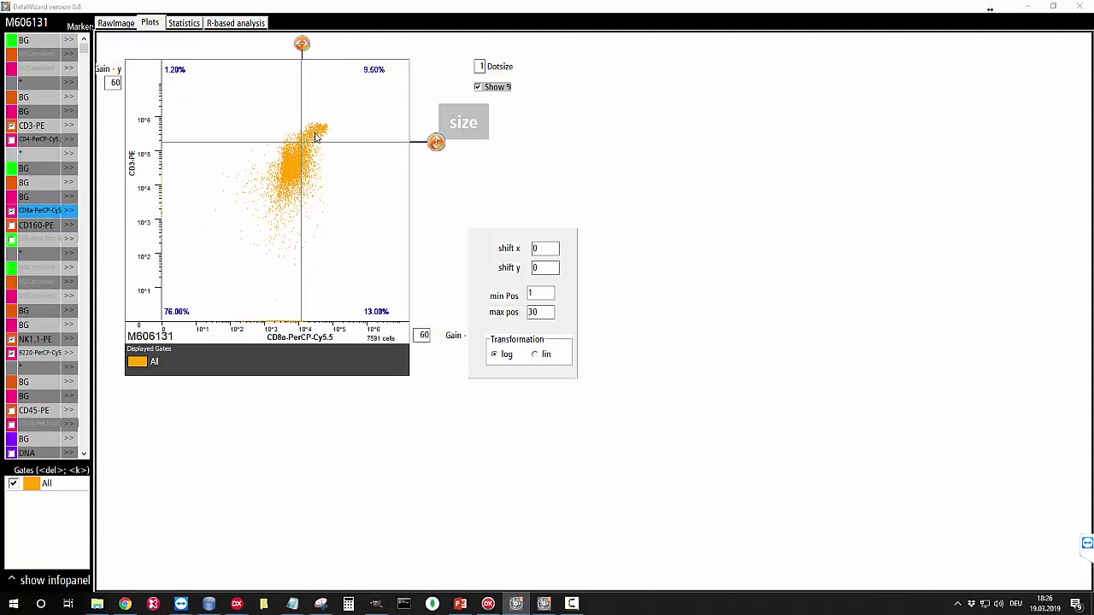
Draw a gate on the scatter plot, name it cd8 and colour it red.
{"action": "mouse_move", "coordinate": [307, 119]}
{"action": "left_mouse_down"}
{"action": "mouse_move", "coordinate": [312, 136]}
{"action": "mouse_move", "coordinate": [339, 147]}
{"action": "left_mouse_up"}
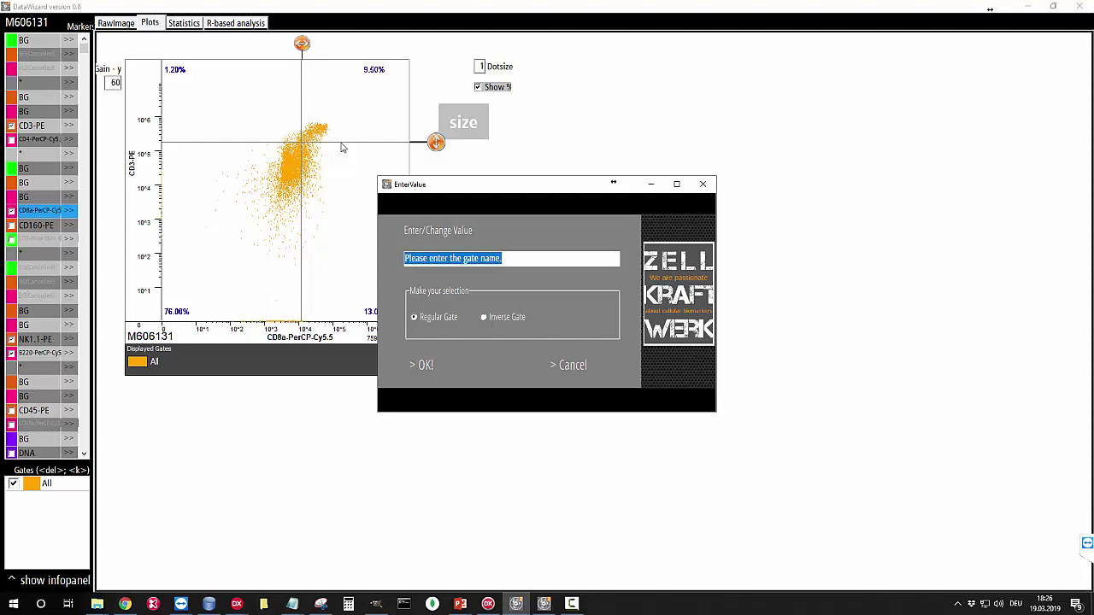
{"action": "type", "text": "cd8"}
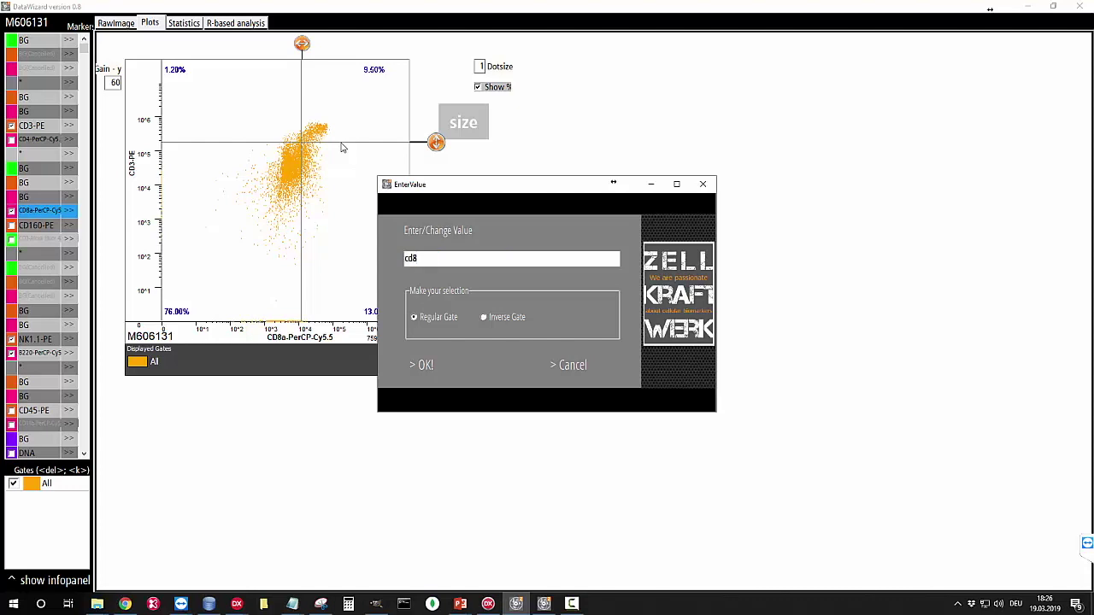
{"action": "left_click", "coordinate": [427, 367]}
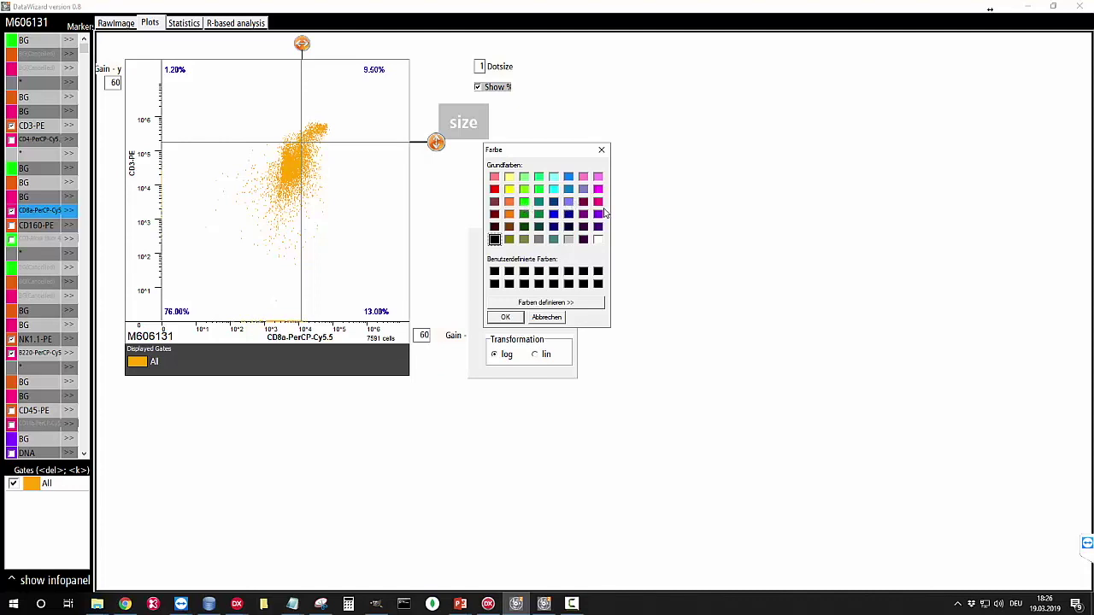
{"action": "left_click", "coordinate": [494, 188]}
{"action": "left_click", "coordinate": [505, 317]}
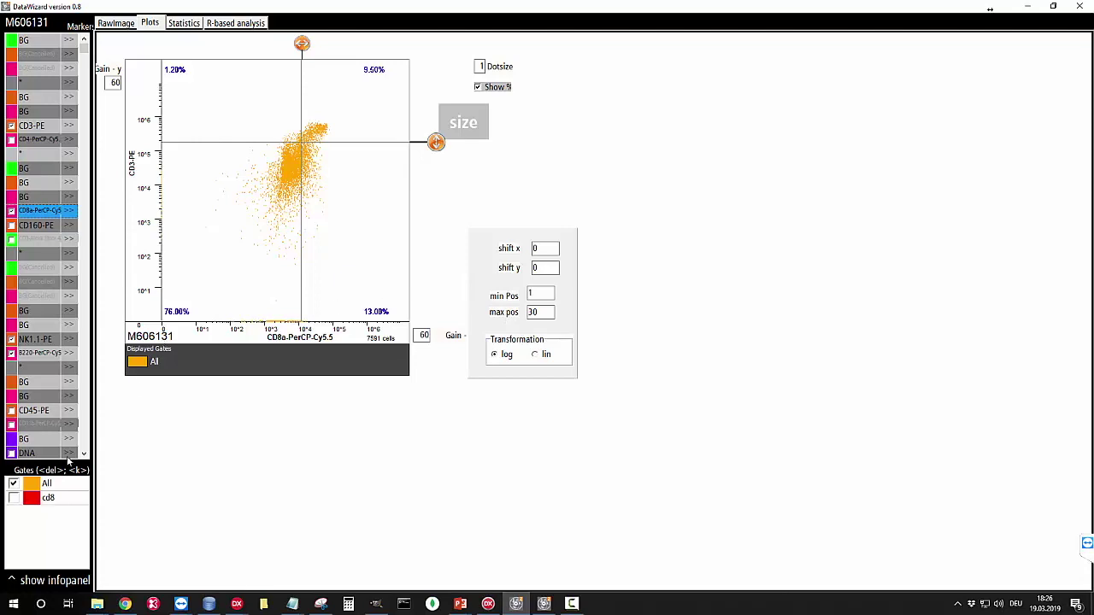
Show the cd8 gate, check its cells on the raw image, then overlay it on the All population.
{"action": "left_click", "coordinate": [14, 498]}
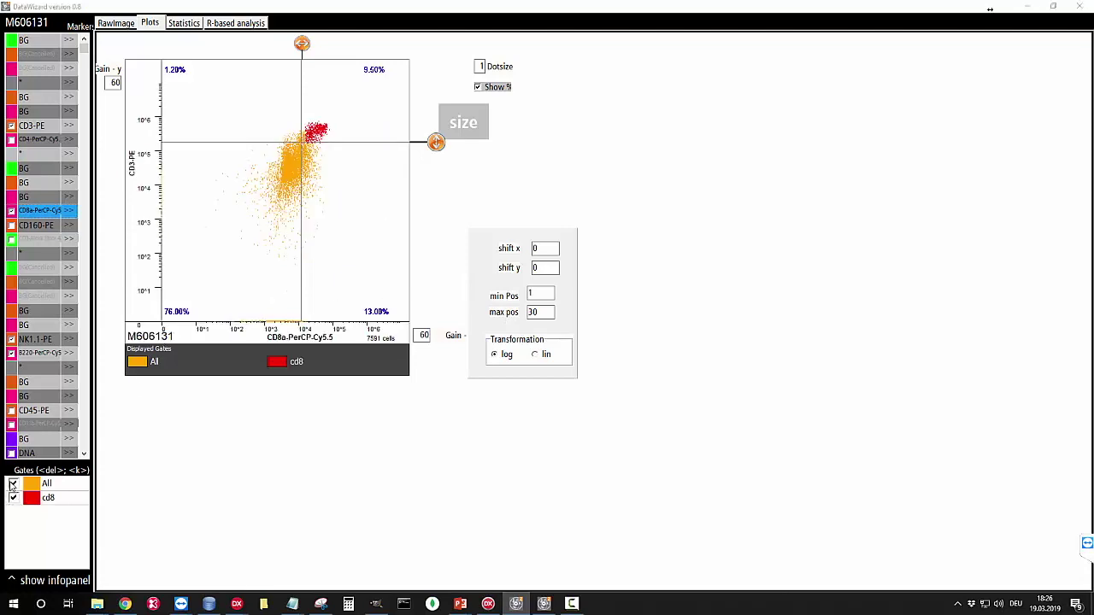
{"action": "left_click", "coordinate": [13, 484]}
{"action": "left_click", "coordinate": [121, 18]}
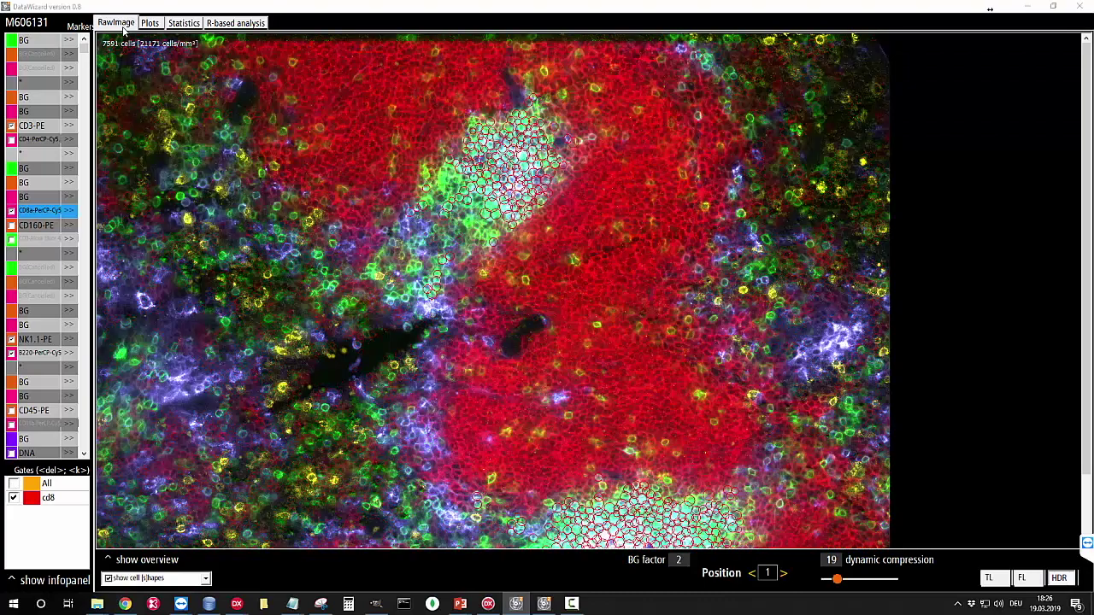
{"action": "mouse_move", "coordinate": [516, 209]}
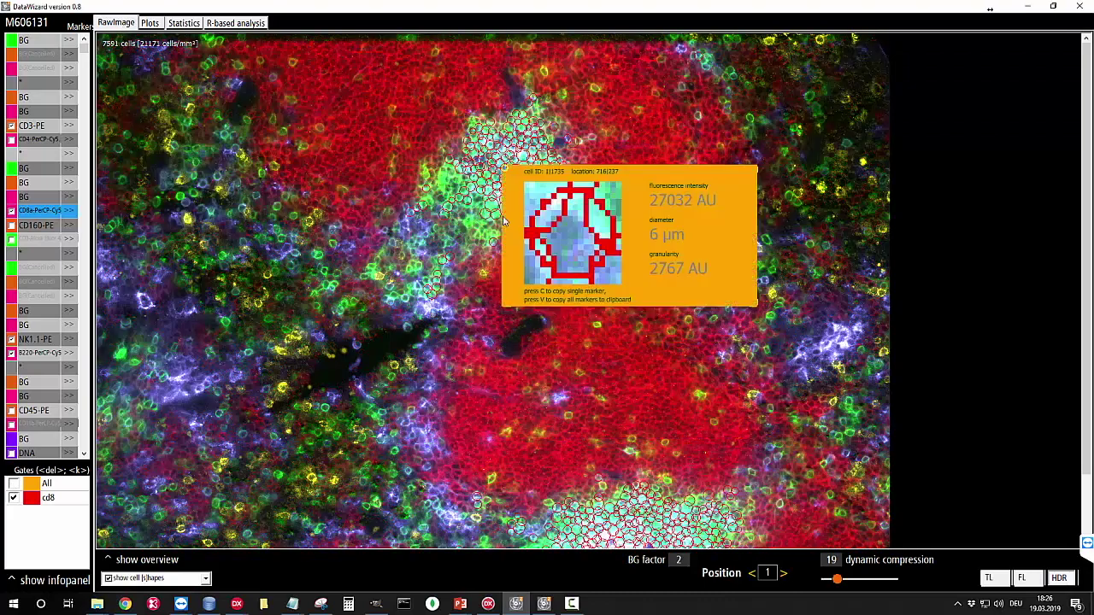
{"action": "mouse_move", "coordinate": [434, 284]}
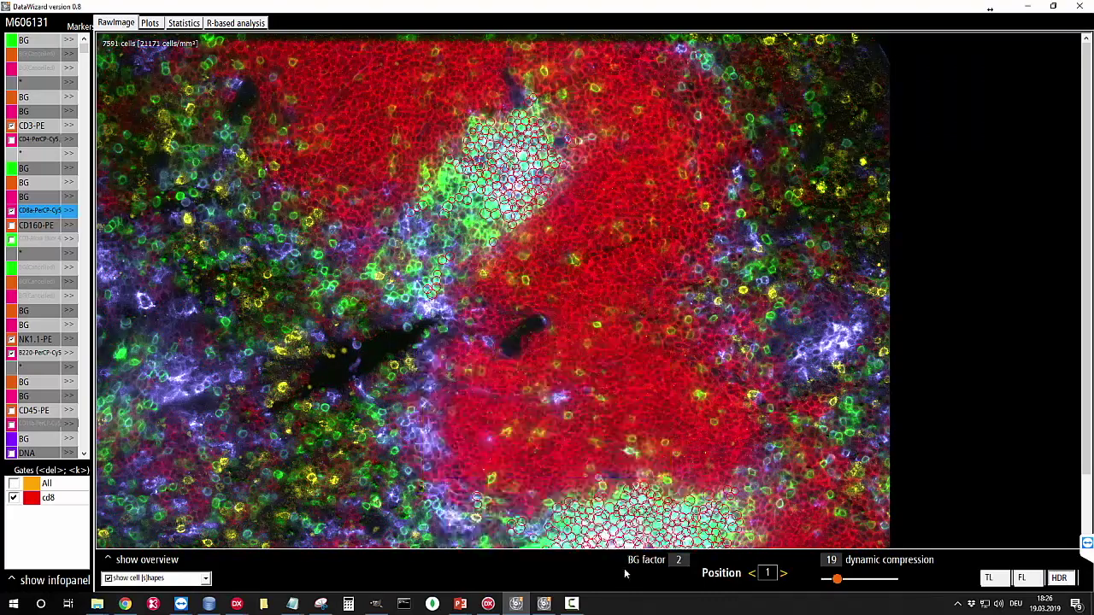
{"action": "mouse_move", "coordinate": [617, 524]}
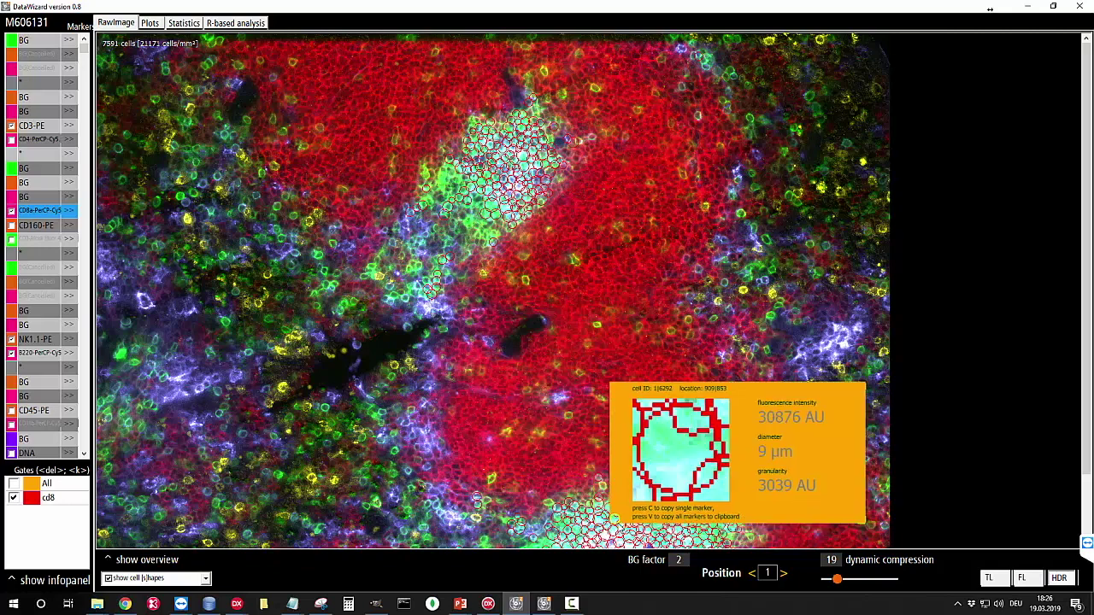
{"action": "left_click", "coordinate": [156, 26]}
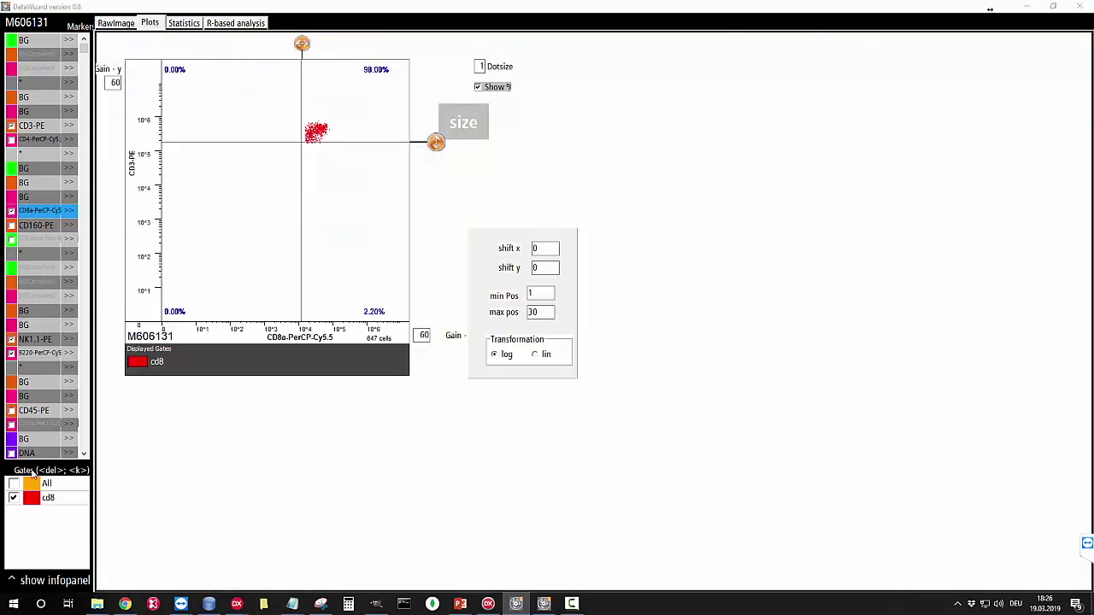
{"action": "left_click", "coordinate": [13, 484]}
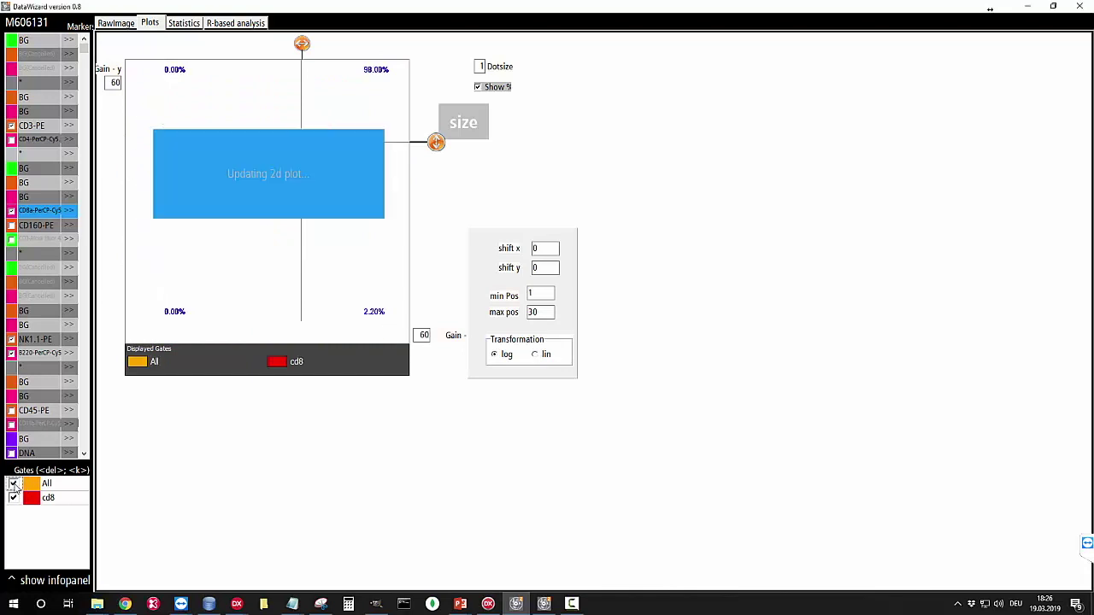
Order a Heatmap-SingleChip report from R_Job_SingleChip, then view the skin sample overview.
{"action": "left_click", "coordinate": [226, 24]}
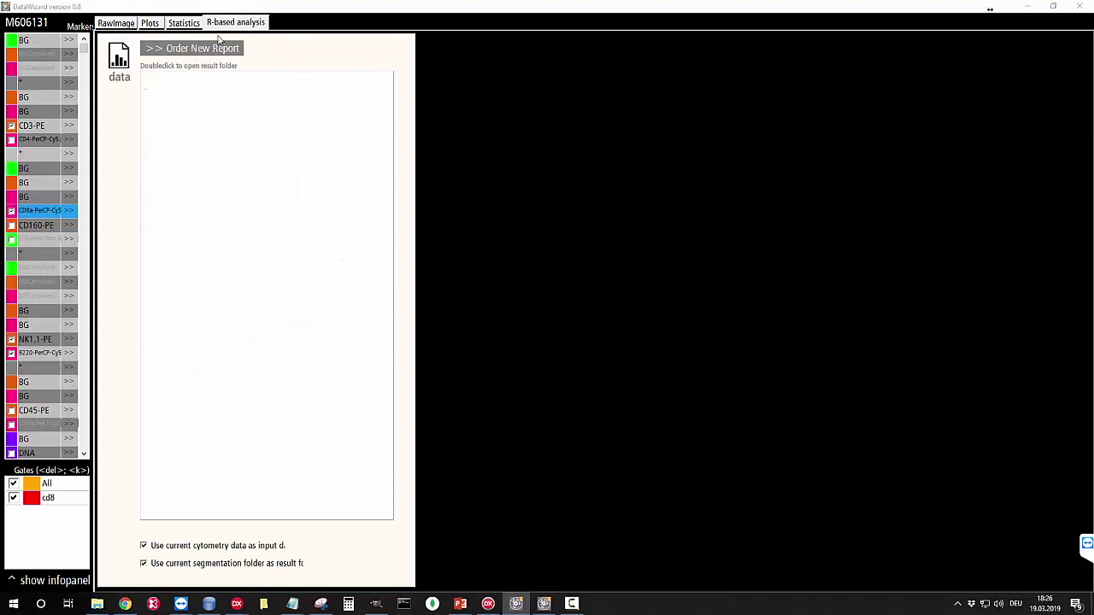
{"action": "left_click", "coordinate": [159, 52]}
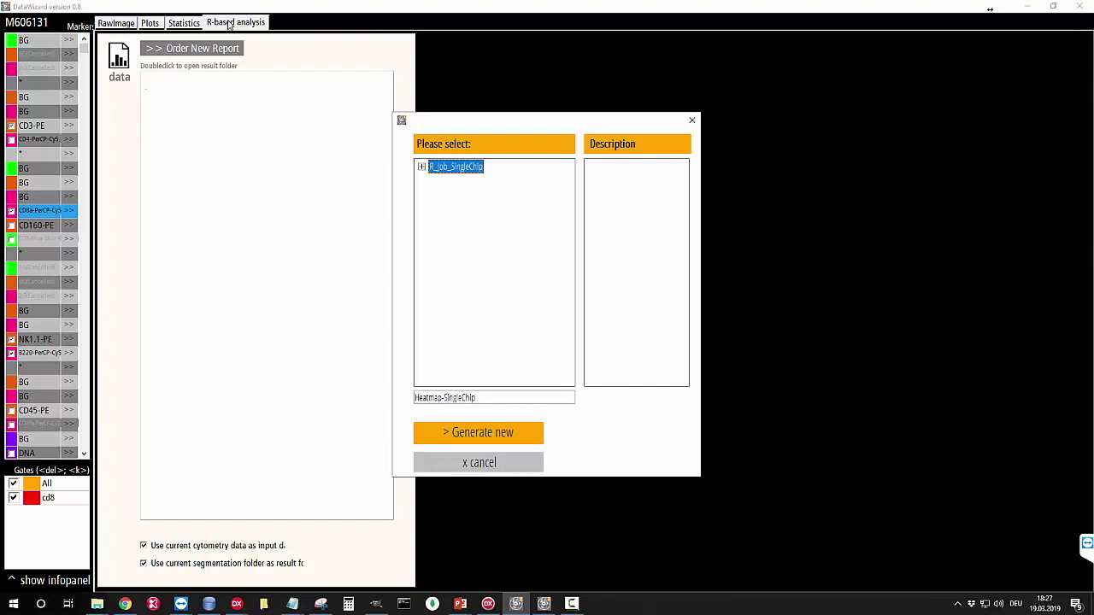
{"action": "left_click", "coordinate": [422, 167]}
{"action": "left_click", "coordinate": [459, 196]}
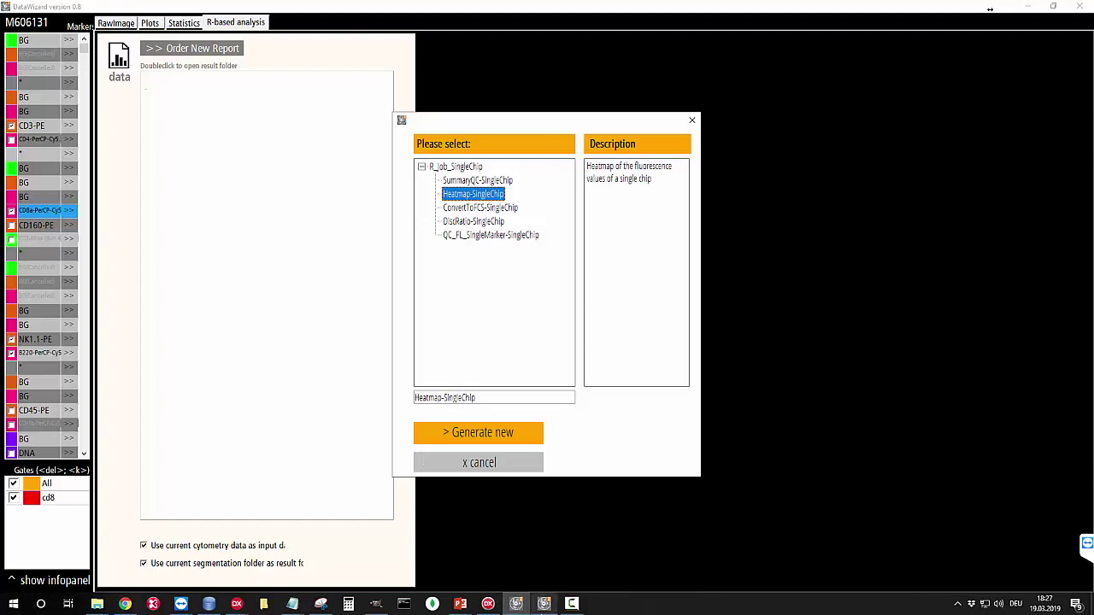
{"action": "left_click", "coordinate": [544, 604]}
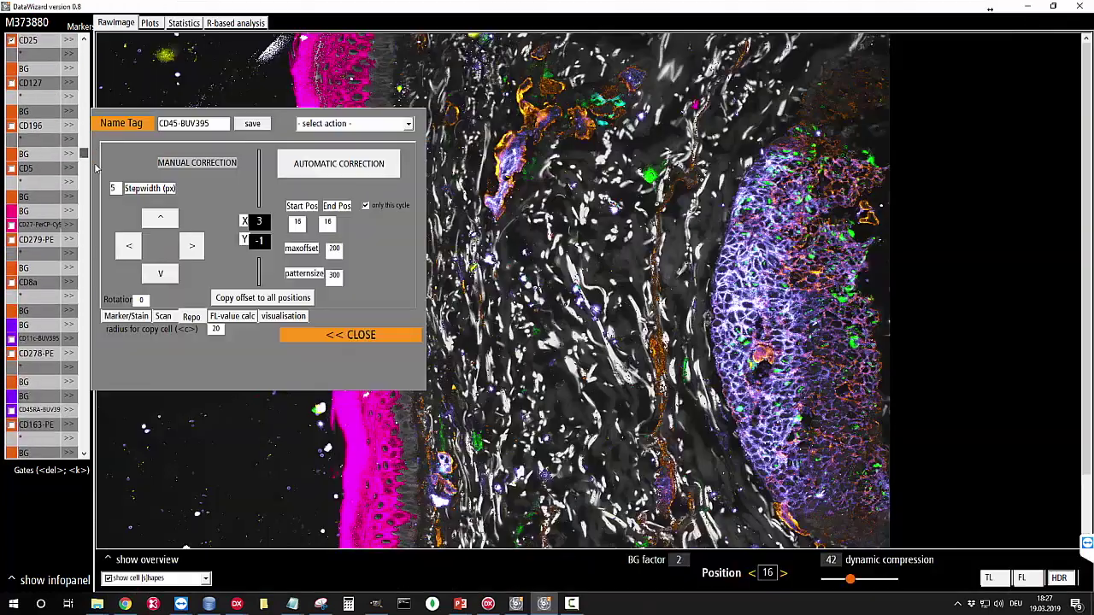
Scroll the raw skin image at position 16 with the CD45-BUV395 correction settings open.
{"action": "scroll", "coordinate": [73, 299], "scroll_direction": "down", "scroll_amount": 7}
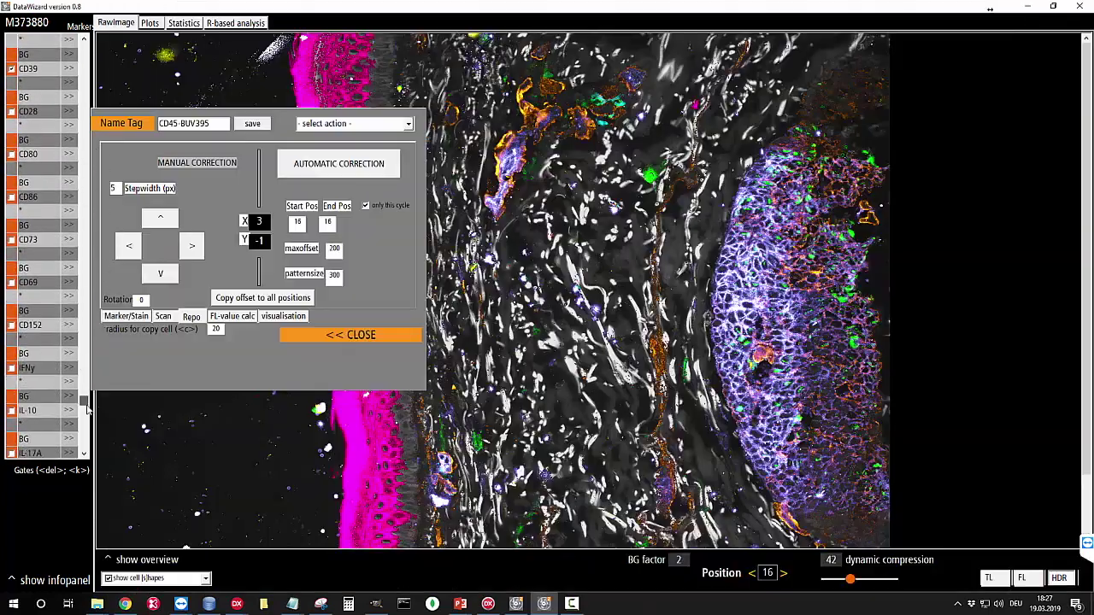
Reopen the skin overview and pan and zoom onto the magenta cytokeratin-stained follicle structures.
{"action": "left_click_drag", "start_coordinate": [84, 299], "coordinate": [88, 49]}
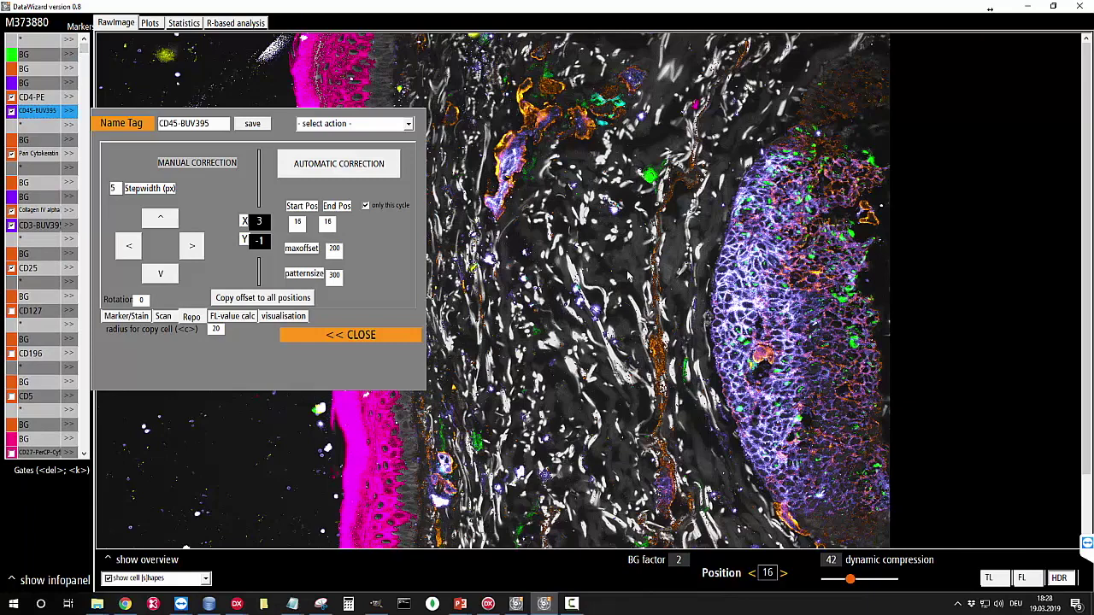
{"action": "left_click", "coordinate": [149, 562]}
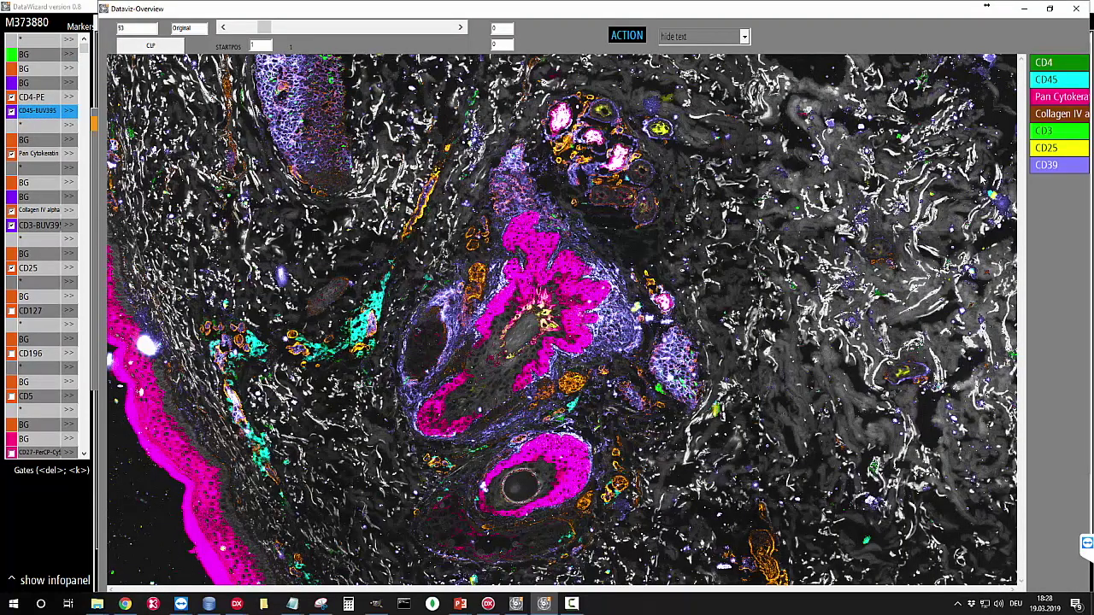
{"action": "left_click_drag", "start_coordinate": [794, 239], "coordinate": [847, 170]}
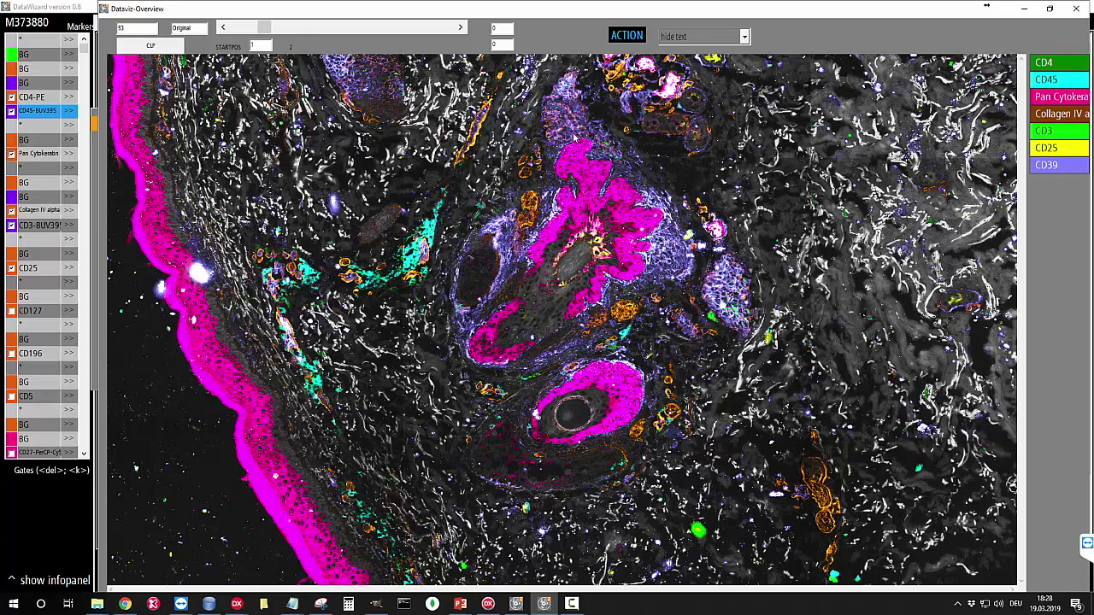
{"action": "scroll", "coordinate": [518, 295], "scroll_direction": "up", "scroll_amount": 3}
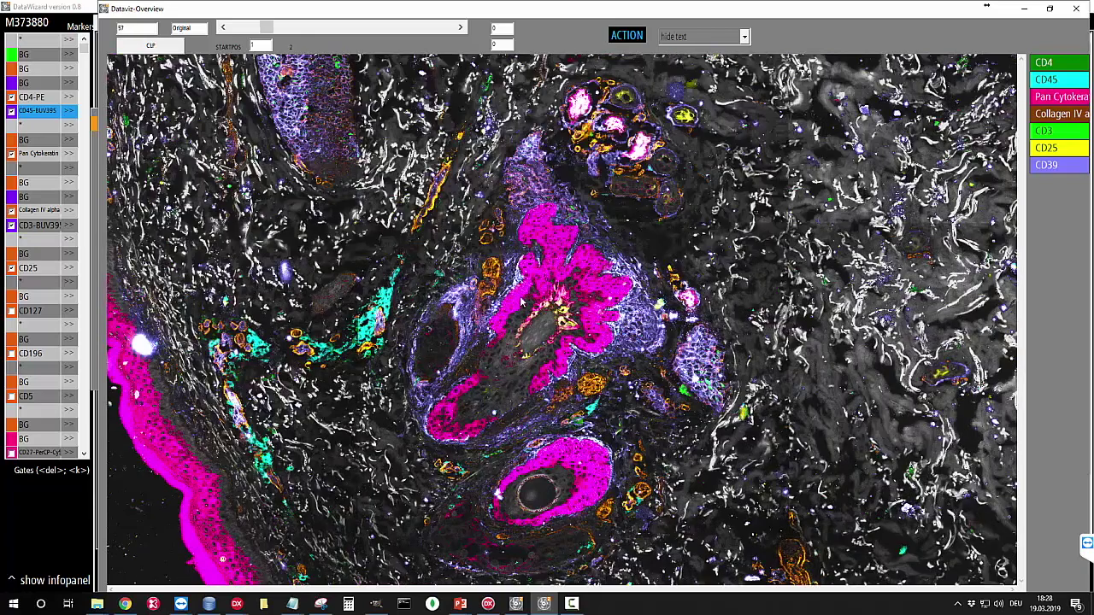
{"action": "scroll", "coordinate": [509, 364], "scroll_direction": "down", "scroll_amount": 2}
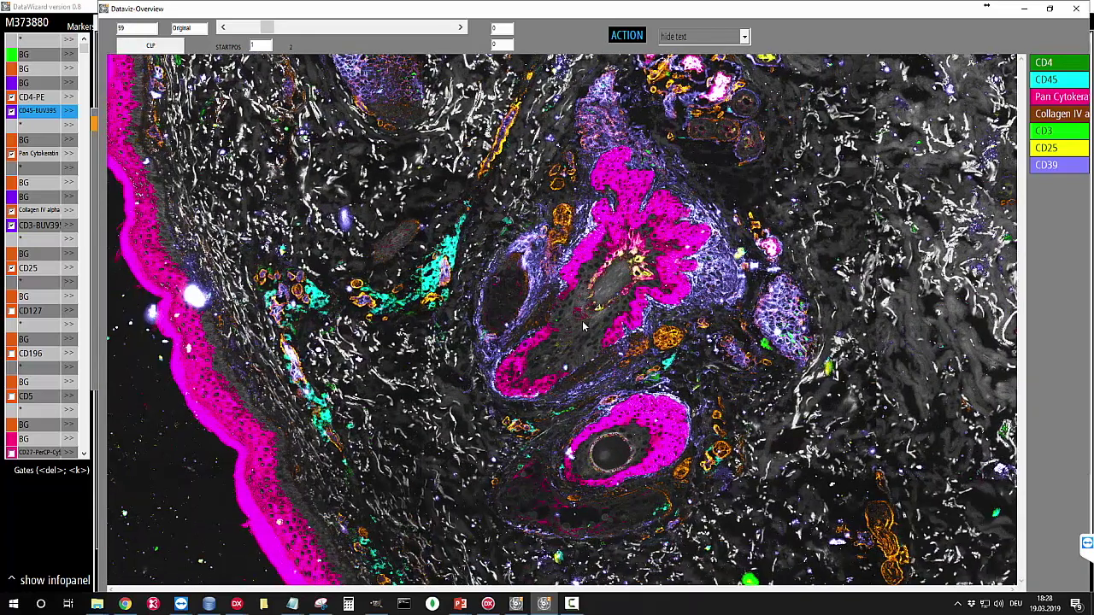